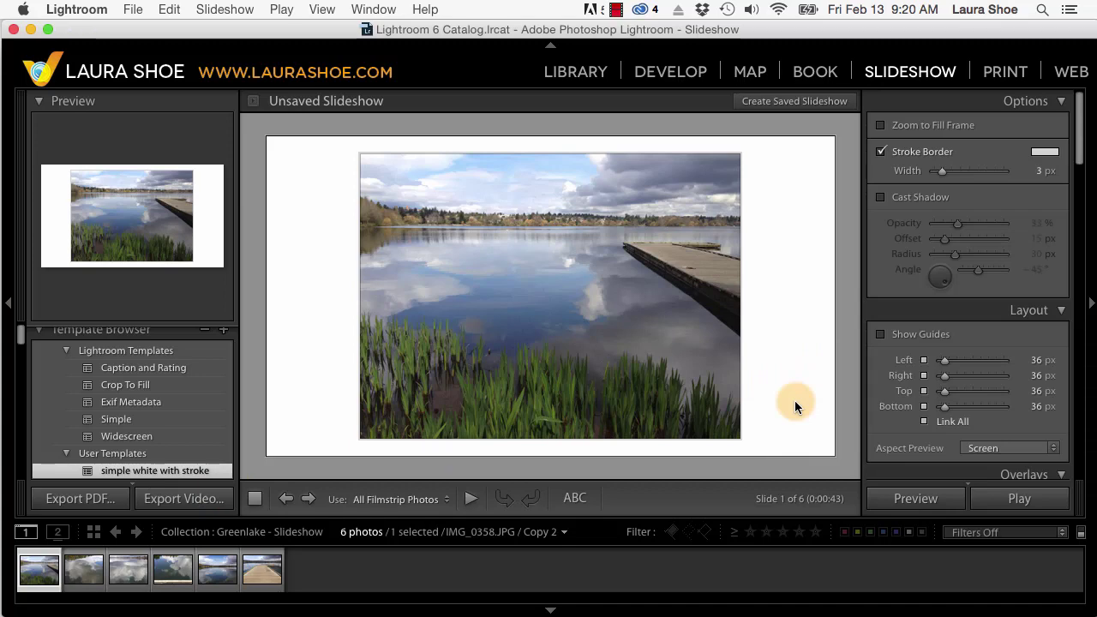
- Preview the slide at 4:3, apply the Crop To Fill template, and drag the photo slightly lower in the frame
click(1055, 448)
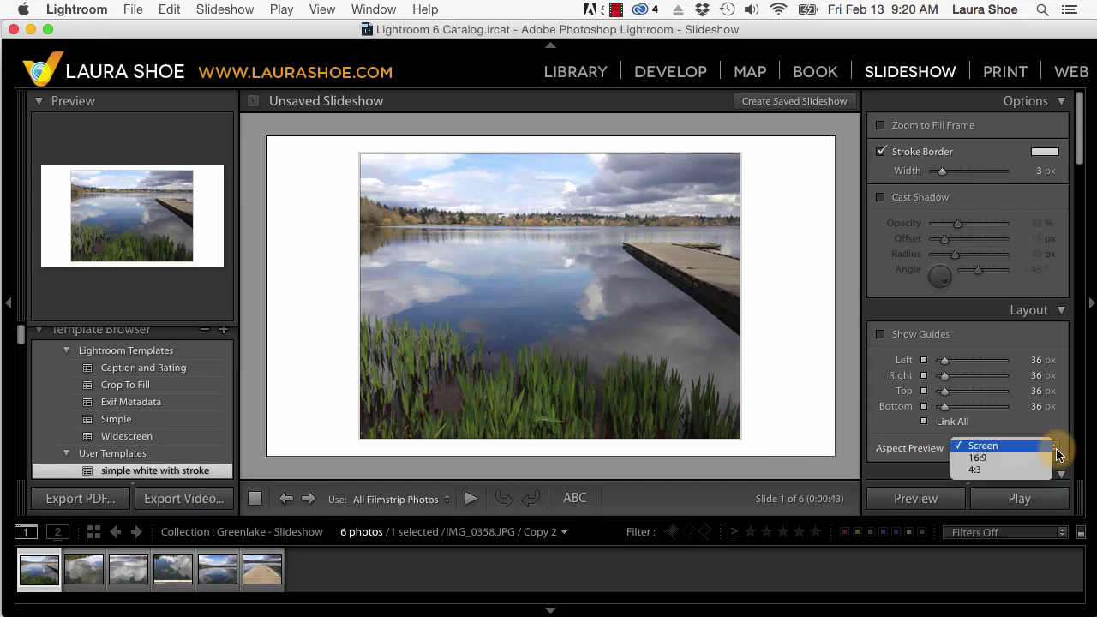
click(985, 470)
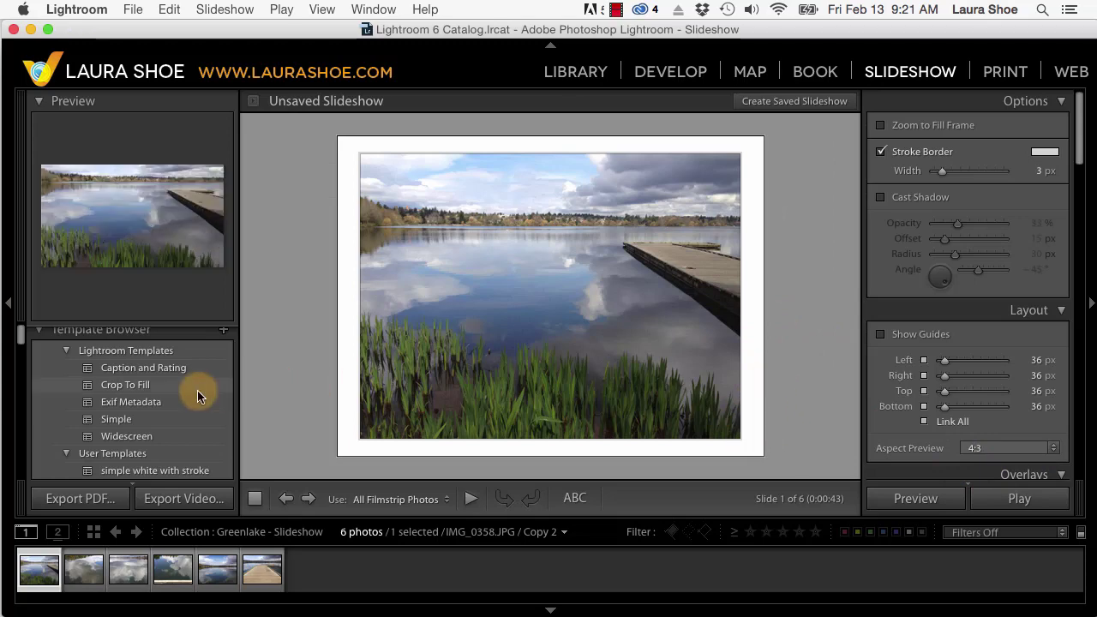
click(143, 387)
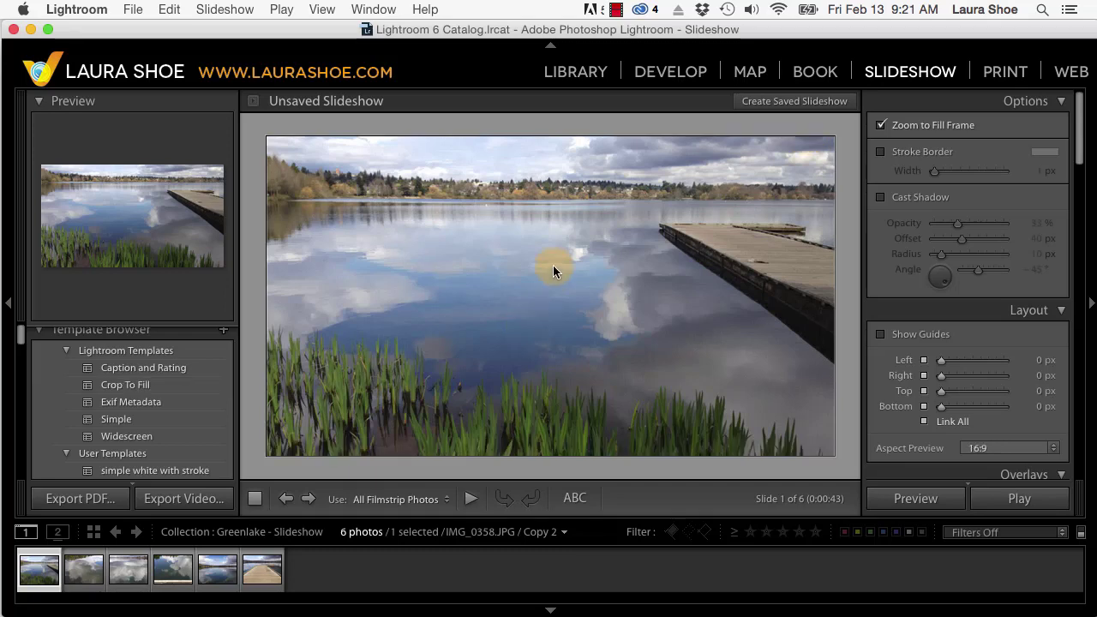
drag(553, 267, 557, 297)
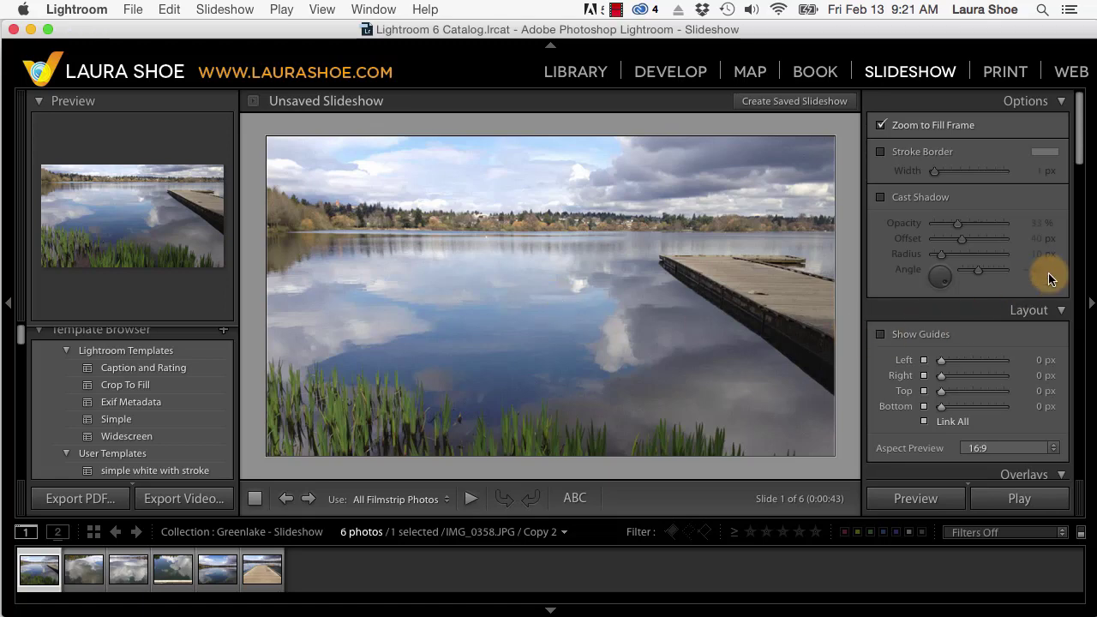
- Switch back to the simple white with stroke template
click(189, 471)
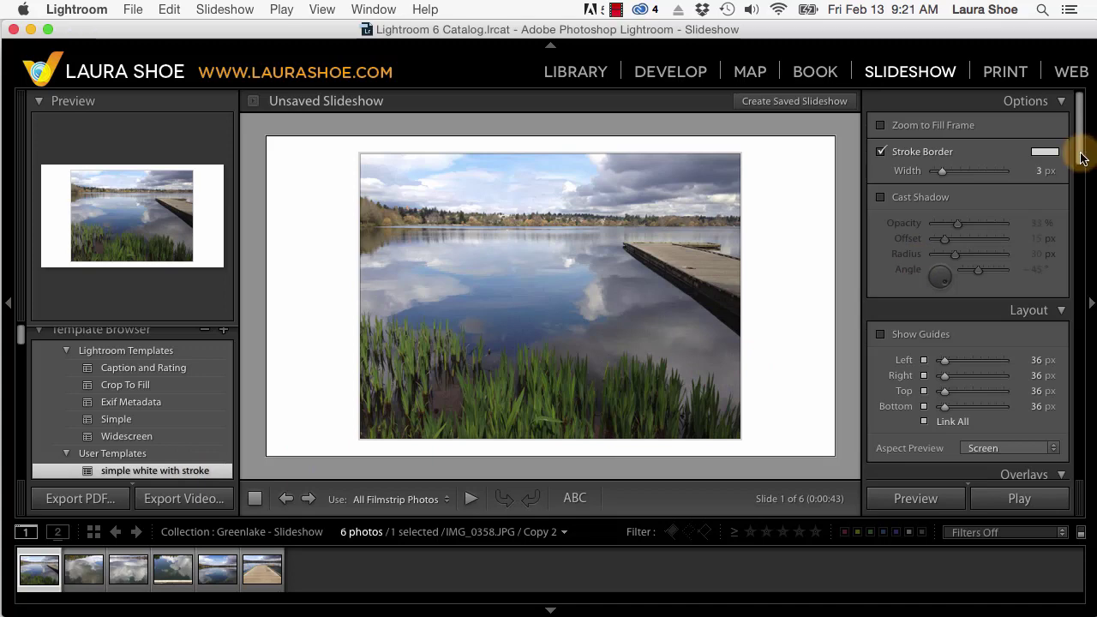
drag(1083, 159, 1086, 250)
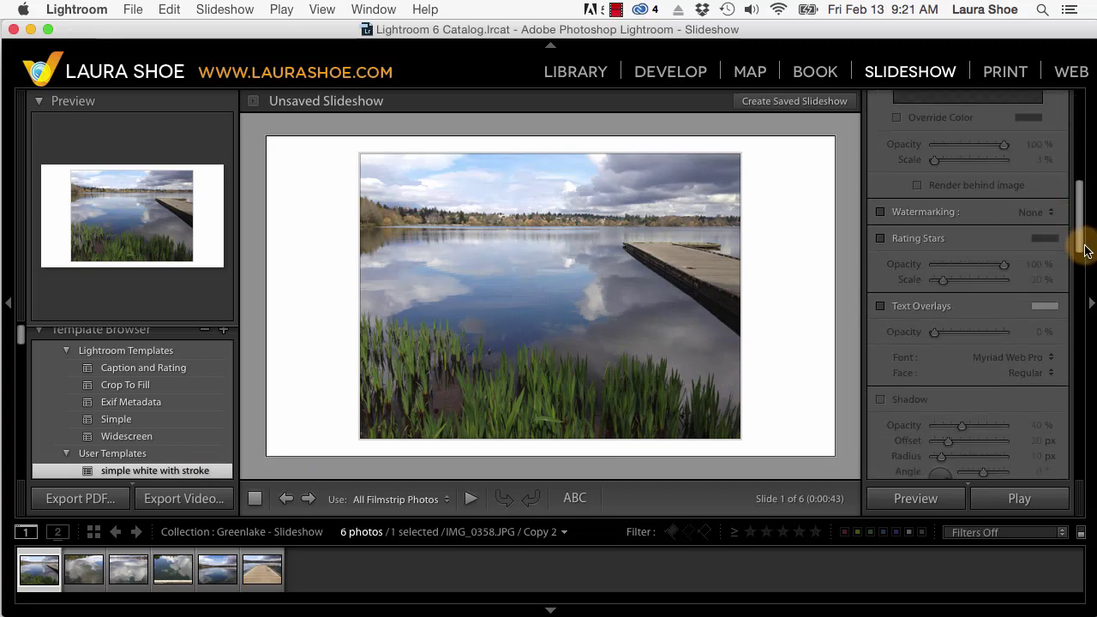
scroll(1081, 248, down, 8)
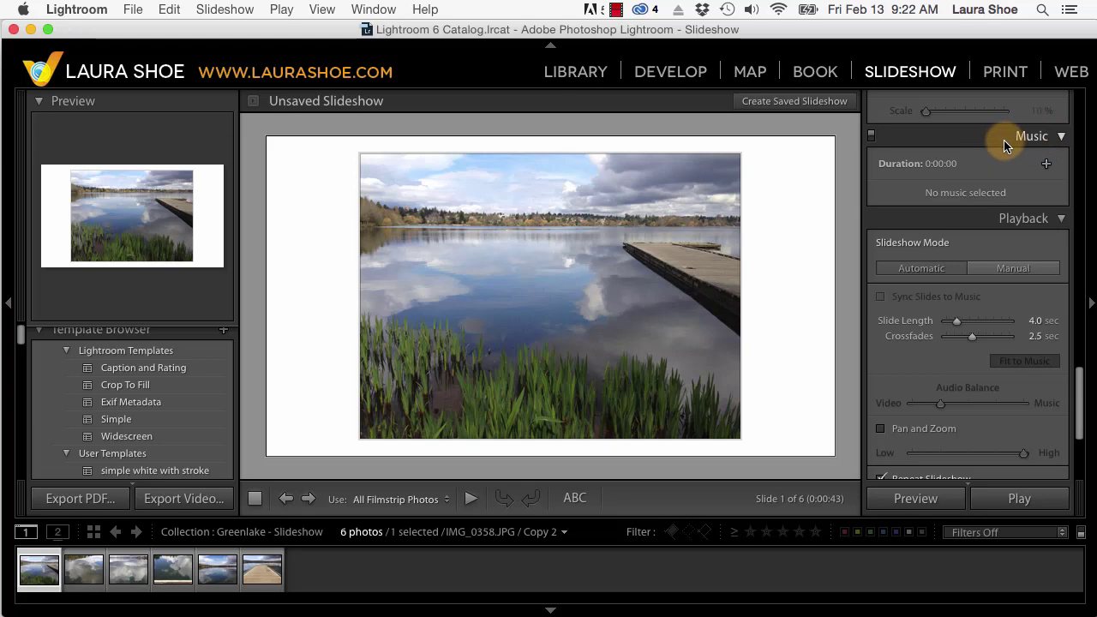
- Add the Sunshine and Middle Aged Blues MP3s, move Sunshine first, then remove Middle Aged Blues
click(1047, 165)
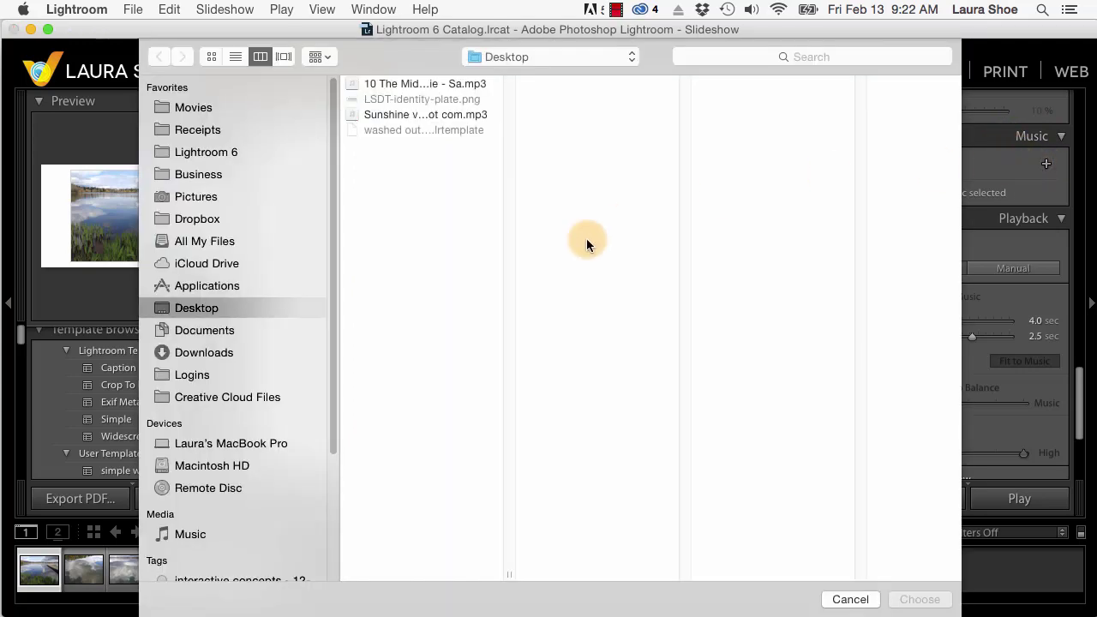
click(419, 117)
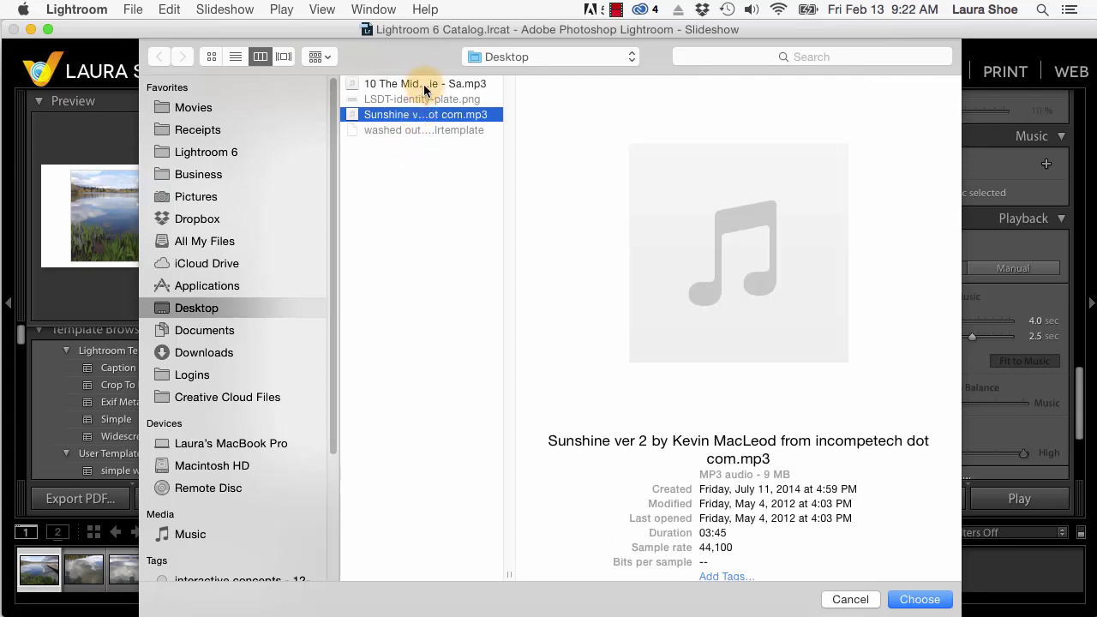
super+click(423, 84)
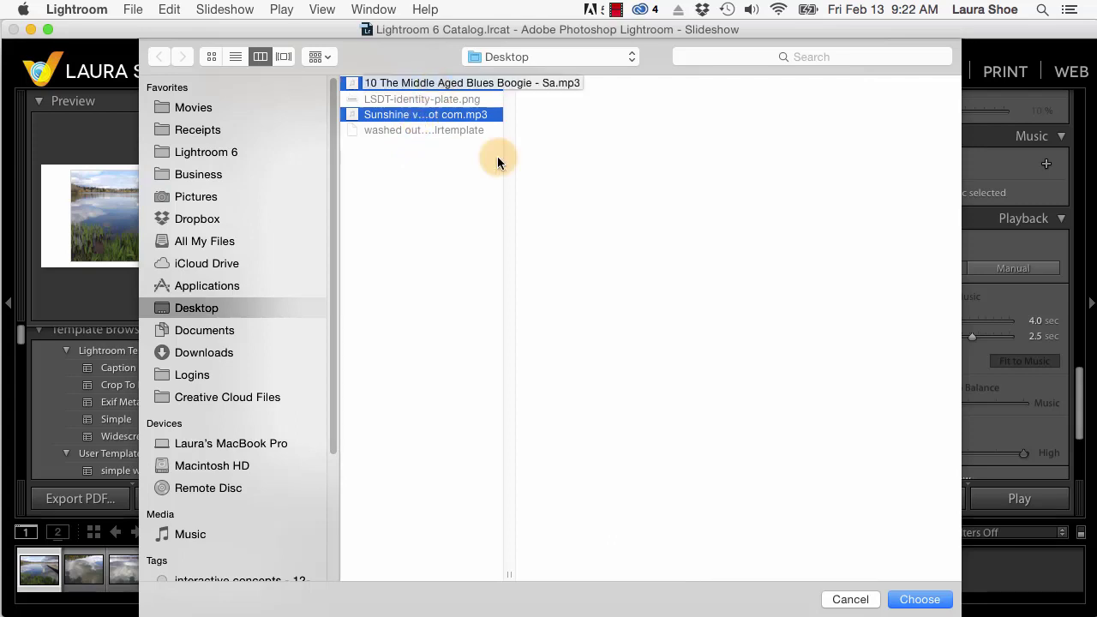
click(927, 606)
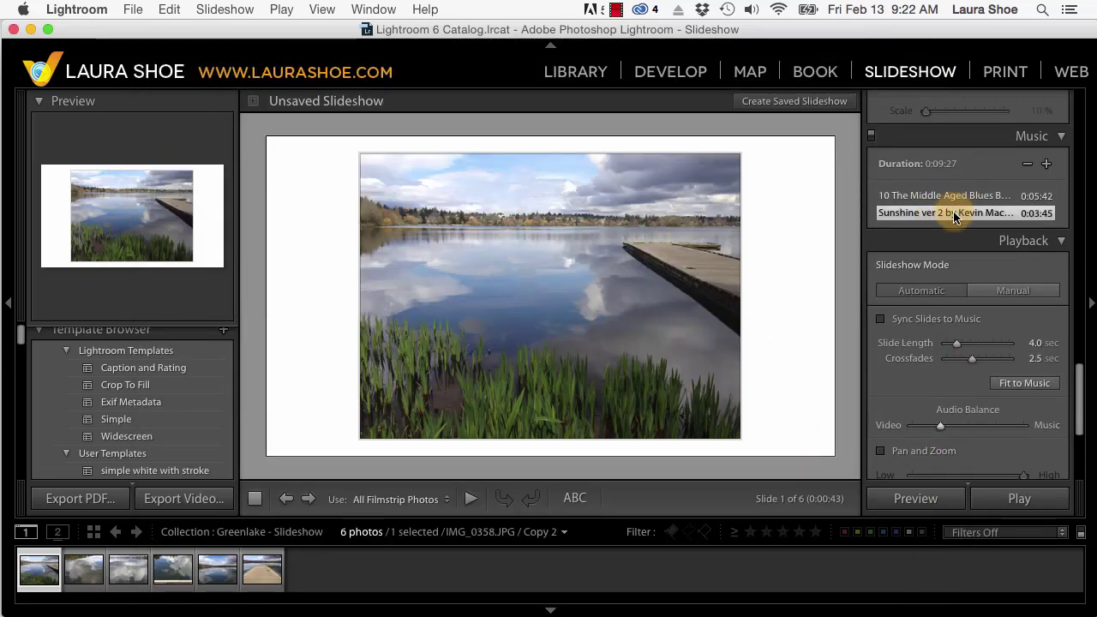
drag(954, 214, 956, 190)
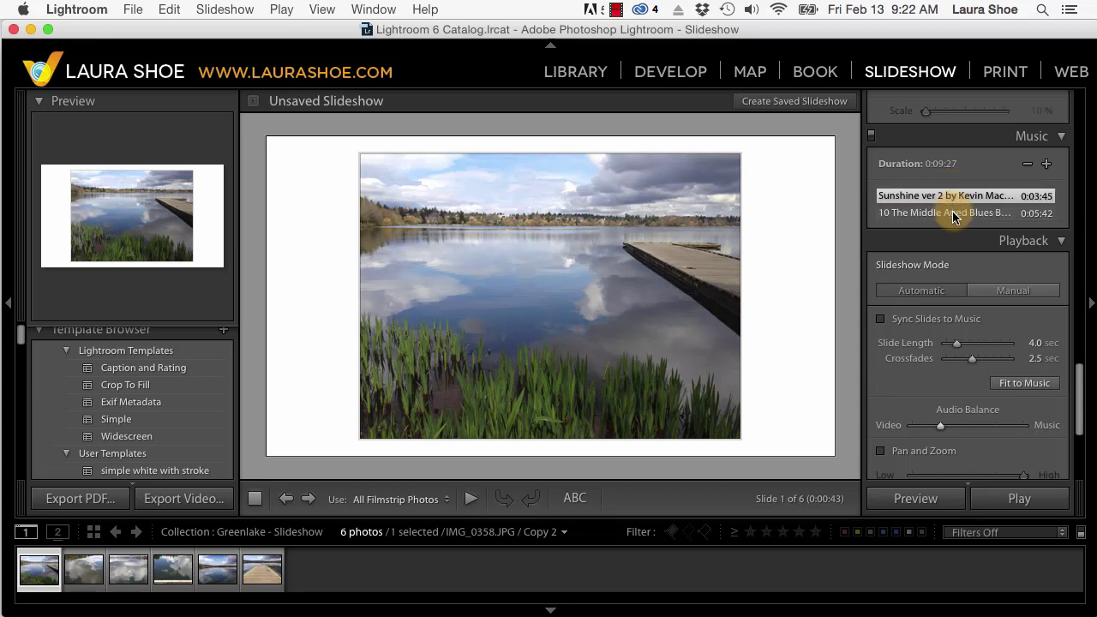
click(954, 214)
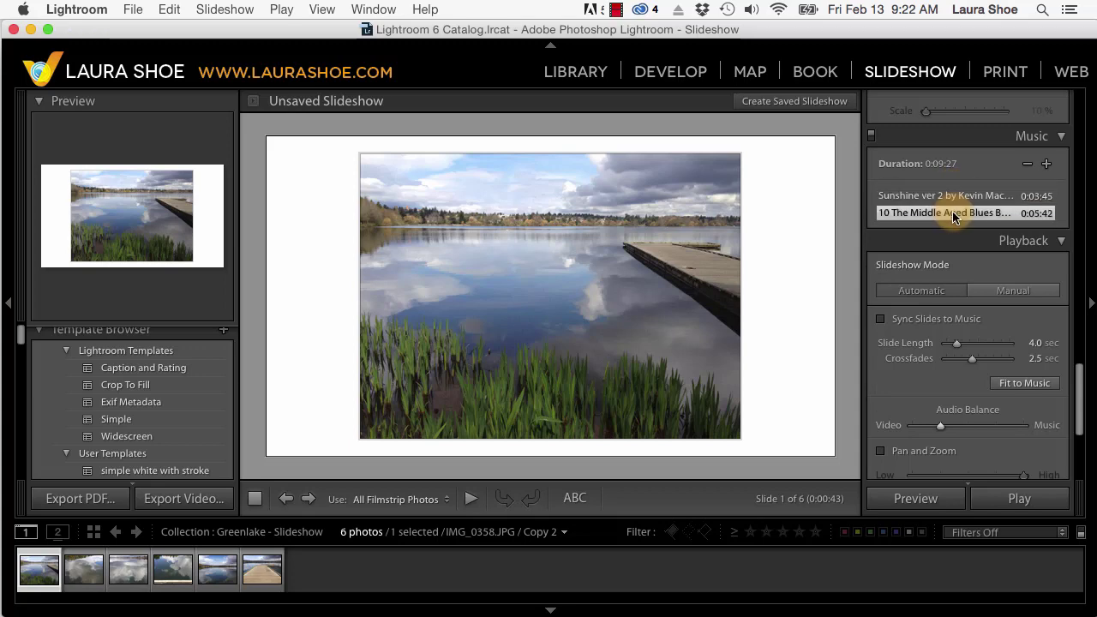
click(1029, 164)
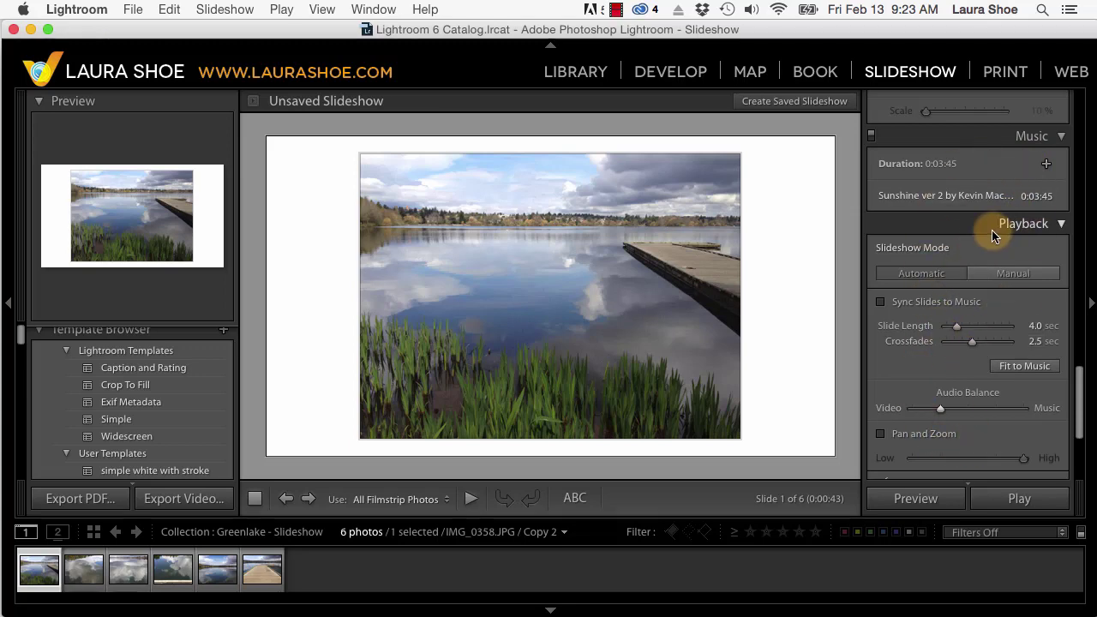
- Set Playback to Automatic advance, preview the slideshow, and enable Sync Slides to Music
click(1018, 275)
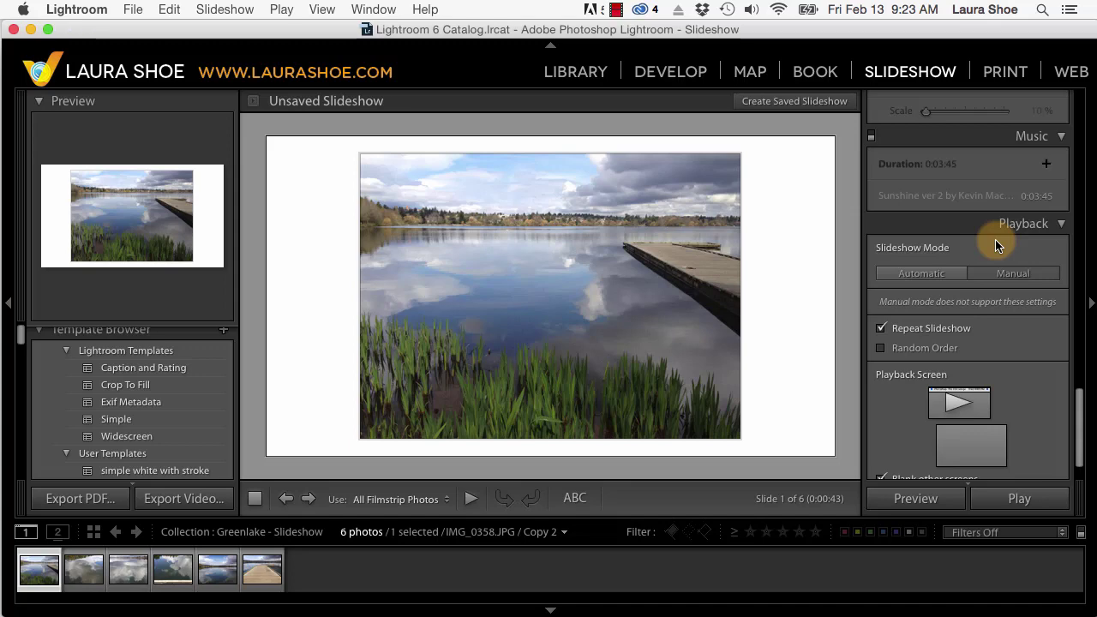
click(936, 269)
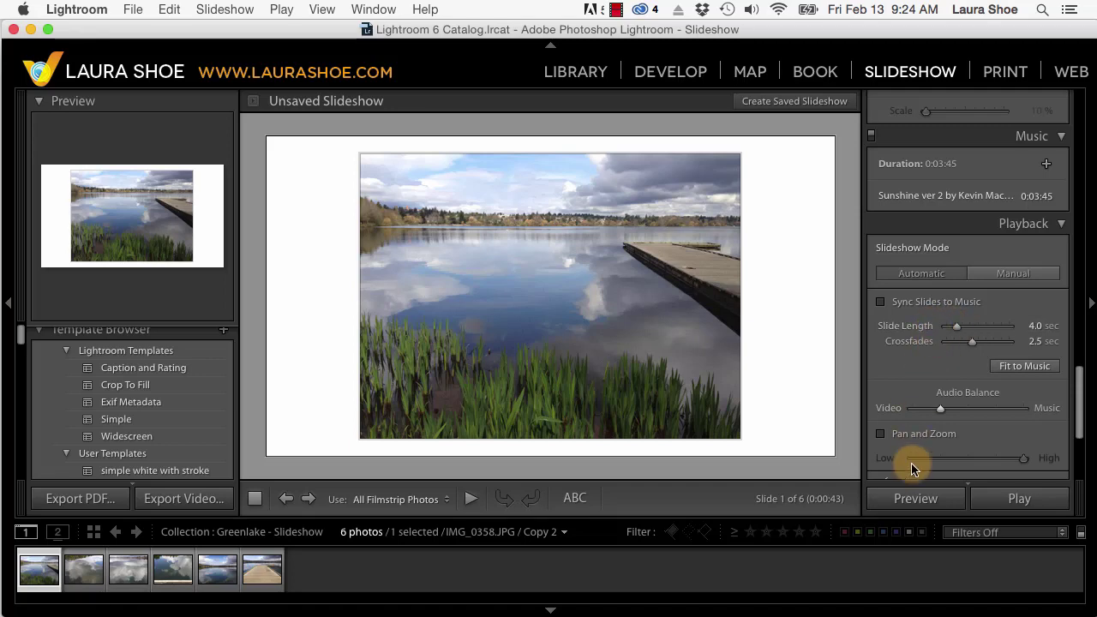
click(916, 499)
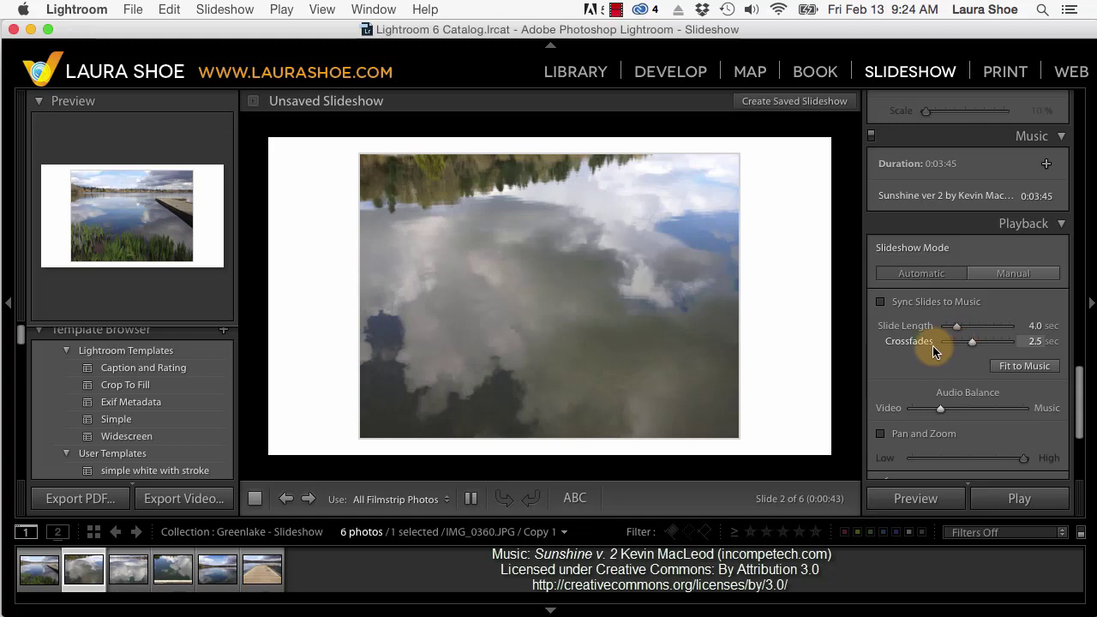
click(255, 498)
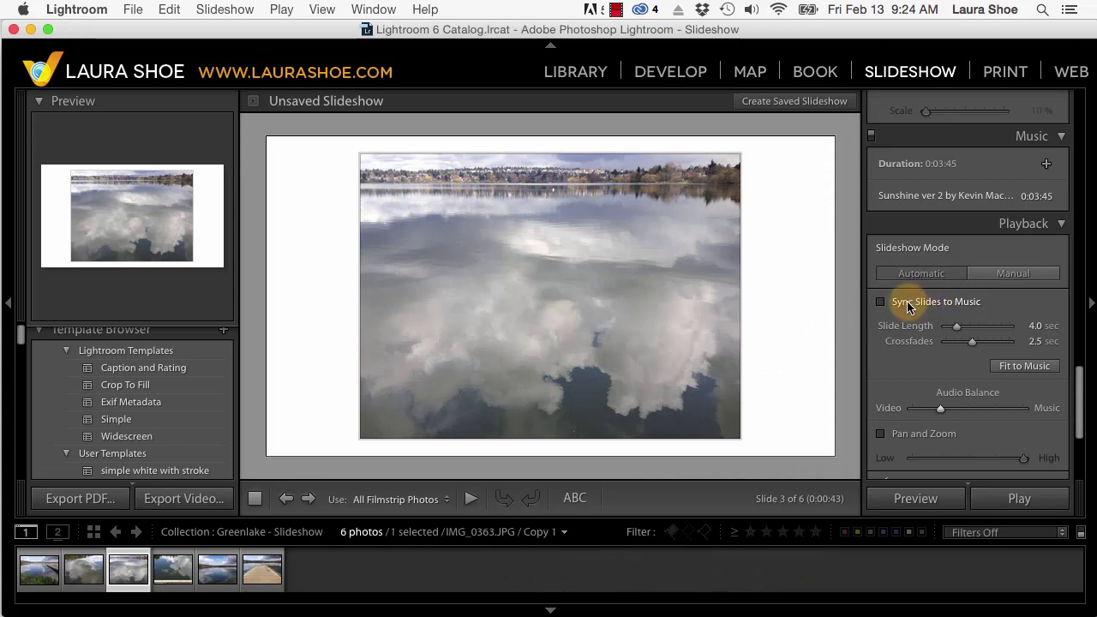
click(880, 303)
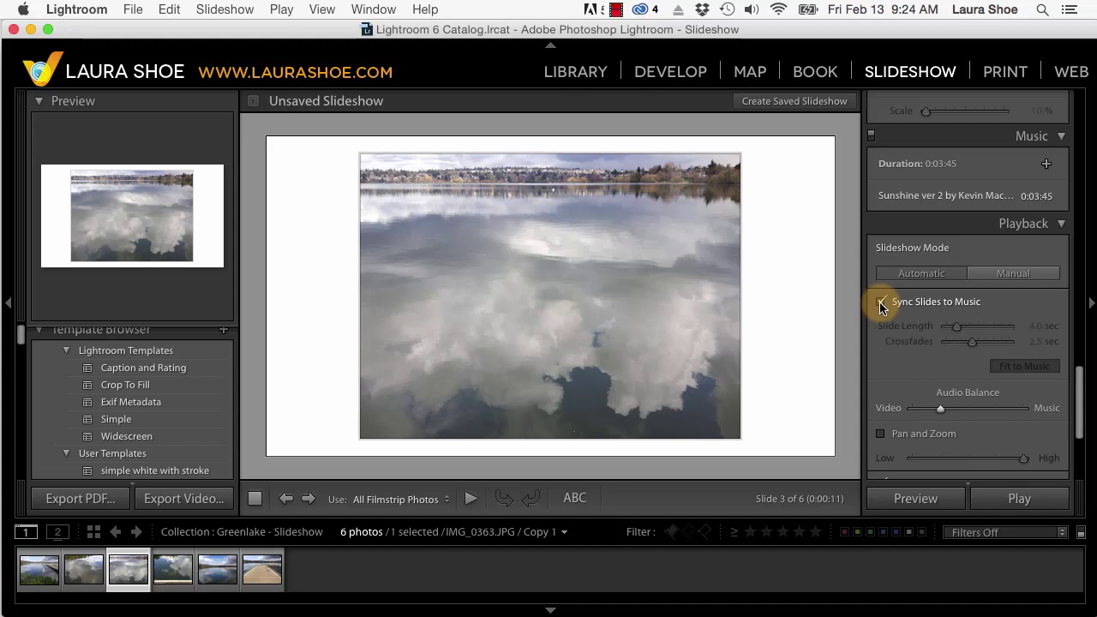
click(916, 499)
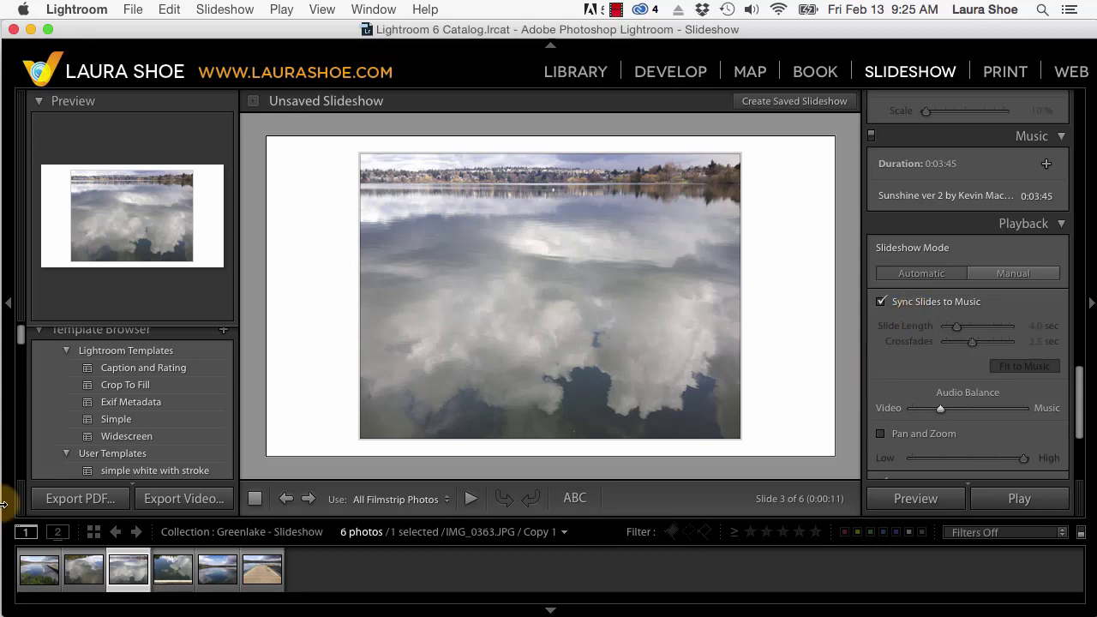
- From the first slide, enable Pan and Zoom with its slider set near High
click(40, 575)
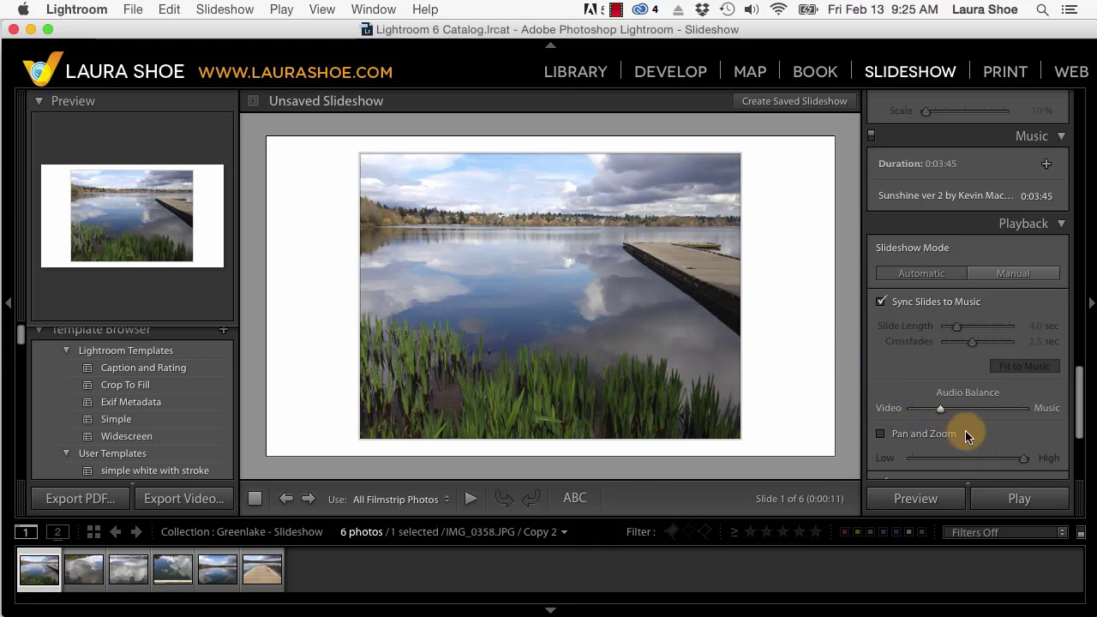
click(881, 434)
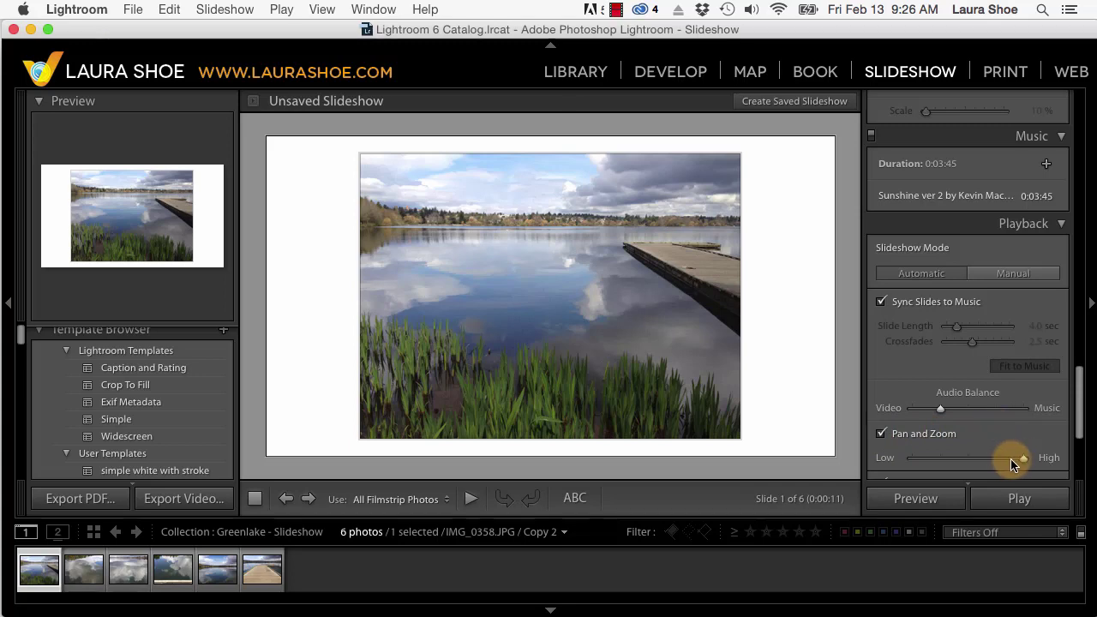
drag(922, 461, 1012, 464)
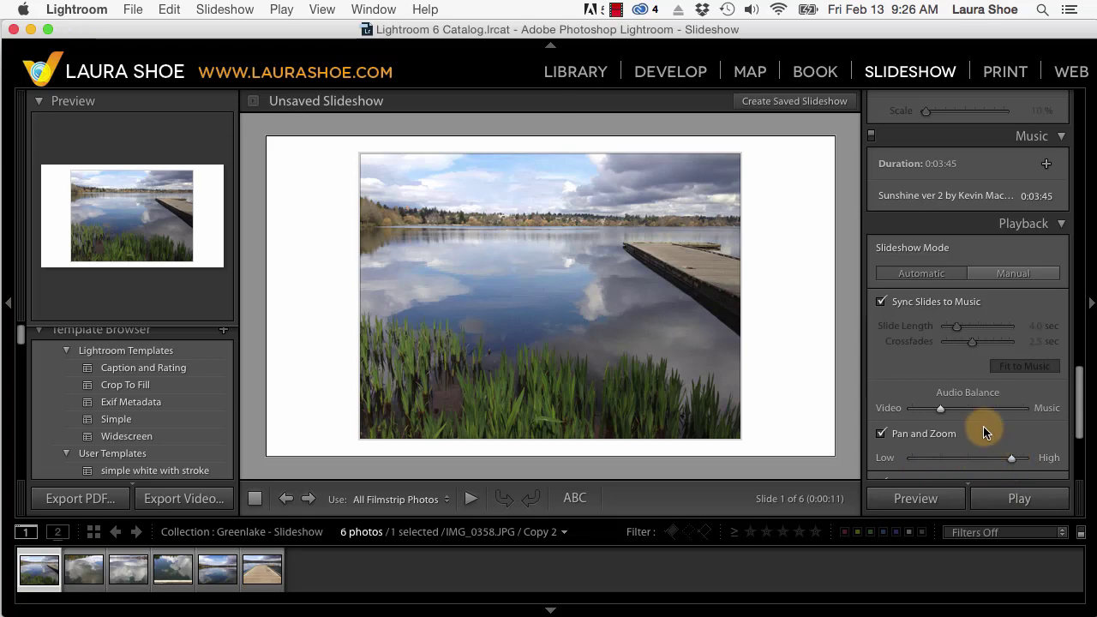
- Turn off Sync Slides to Music and preview the slideshow with pan and zoom
click(881, 301)
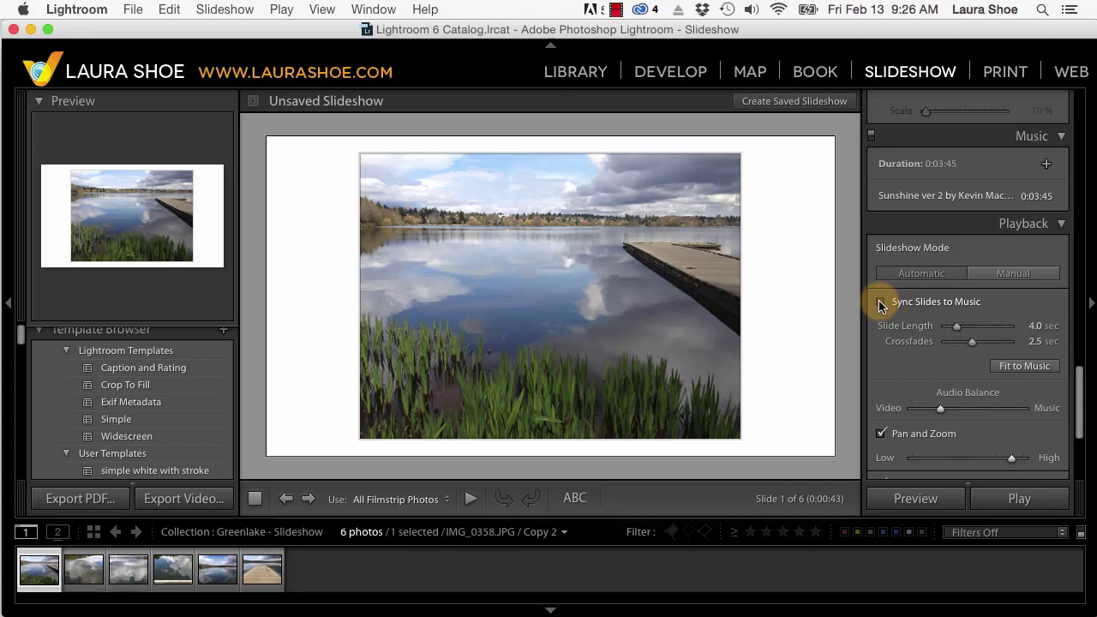
click(915, 498)
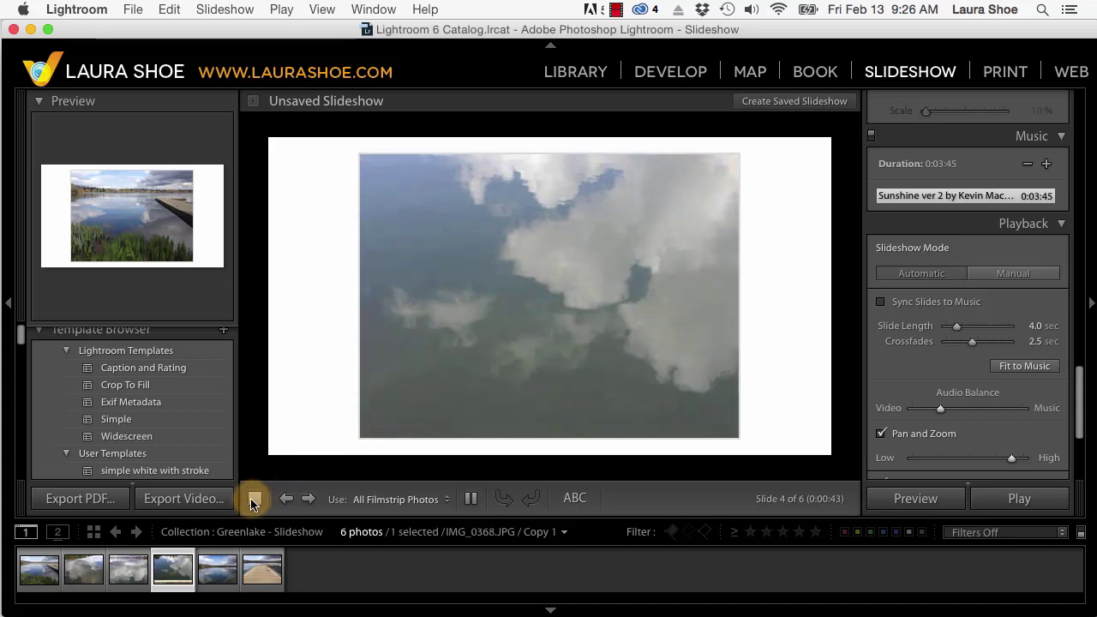
click(254, 500)
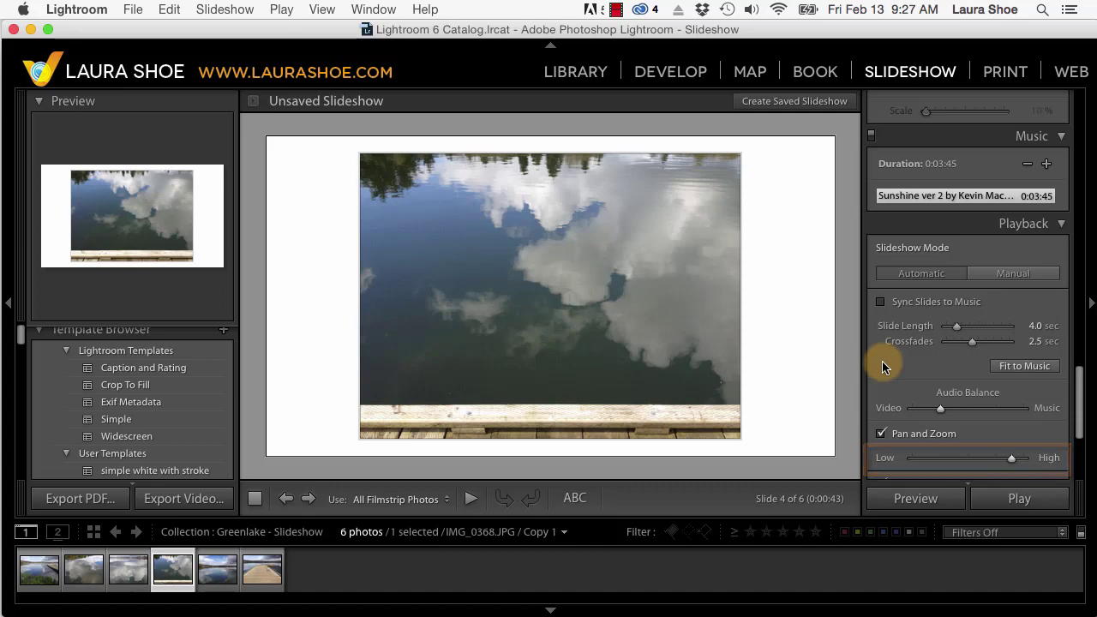
- Set the Playback Quality to Standard, after briefly trying Draft
scroll(1082, 410, down, 5)
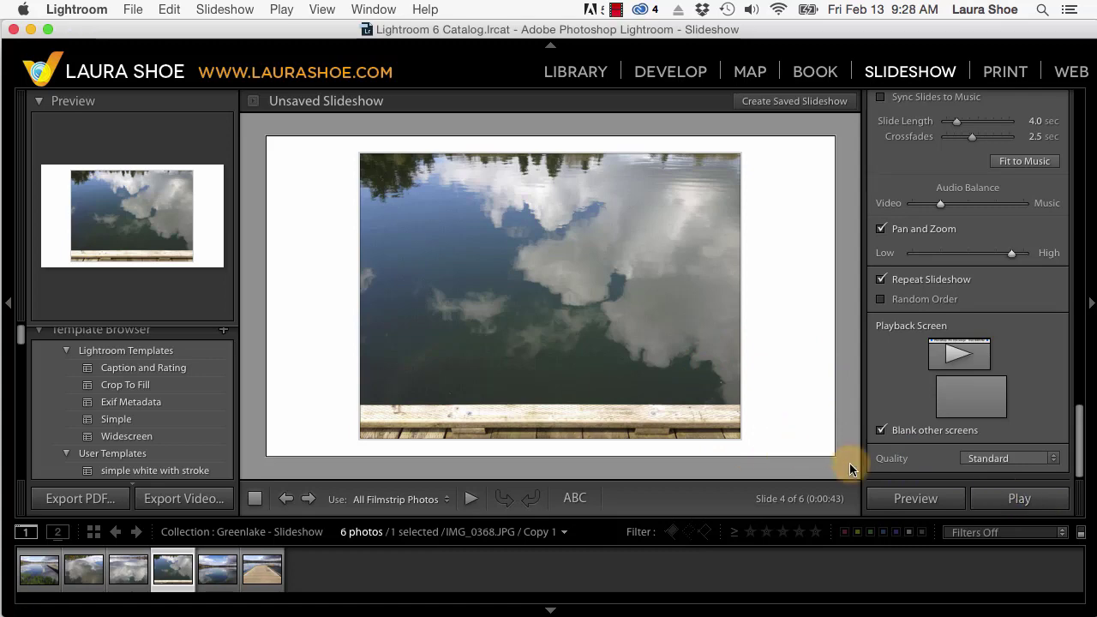
click(1055, 462)
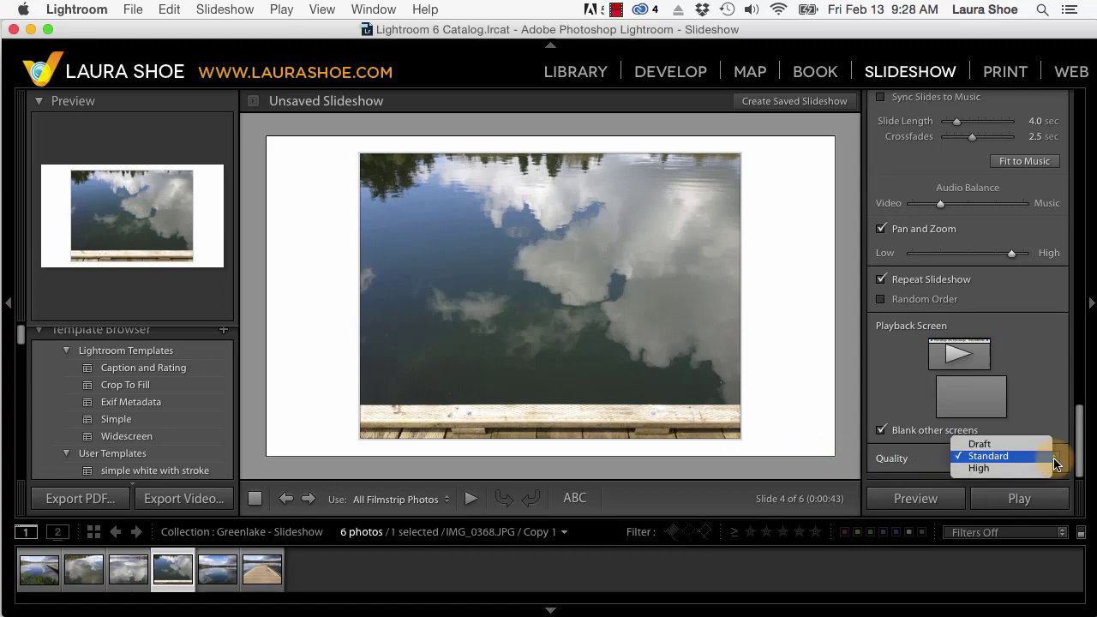
click(976, 445)
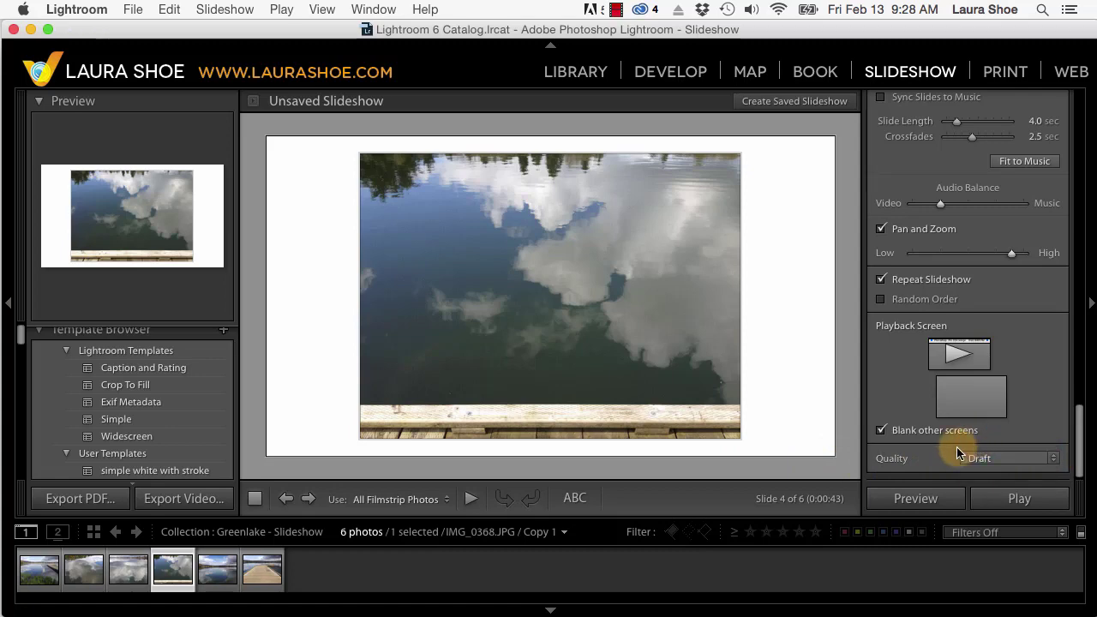
click(1053, 458)
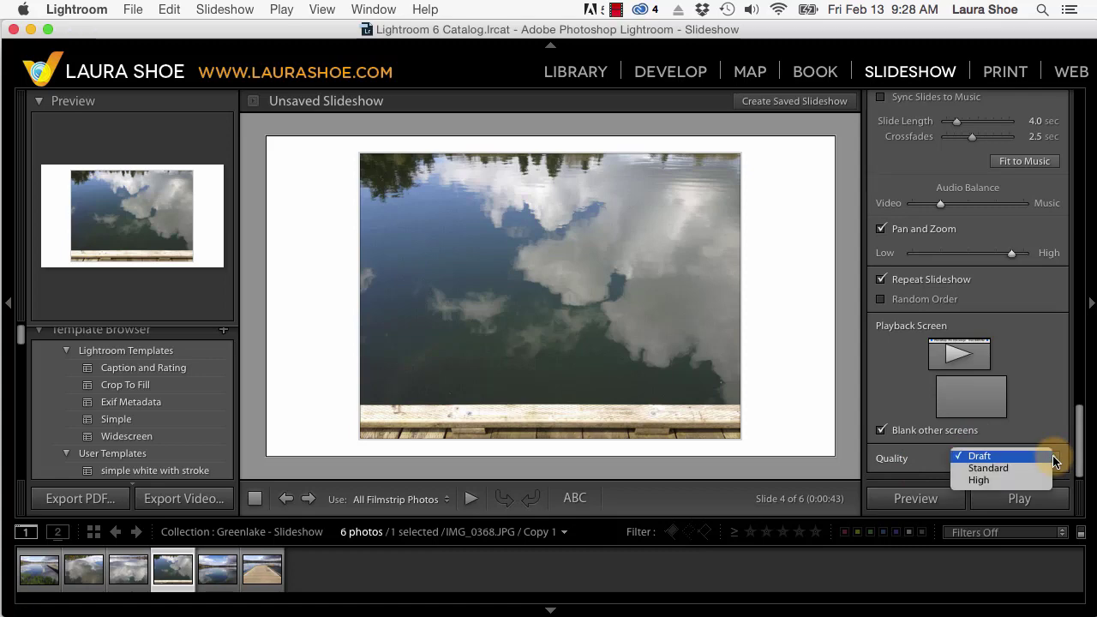
click(973, 469)
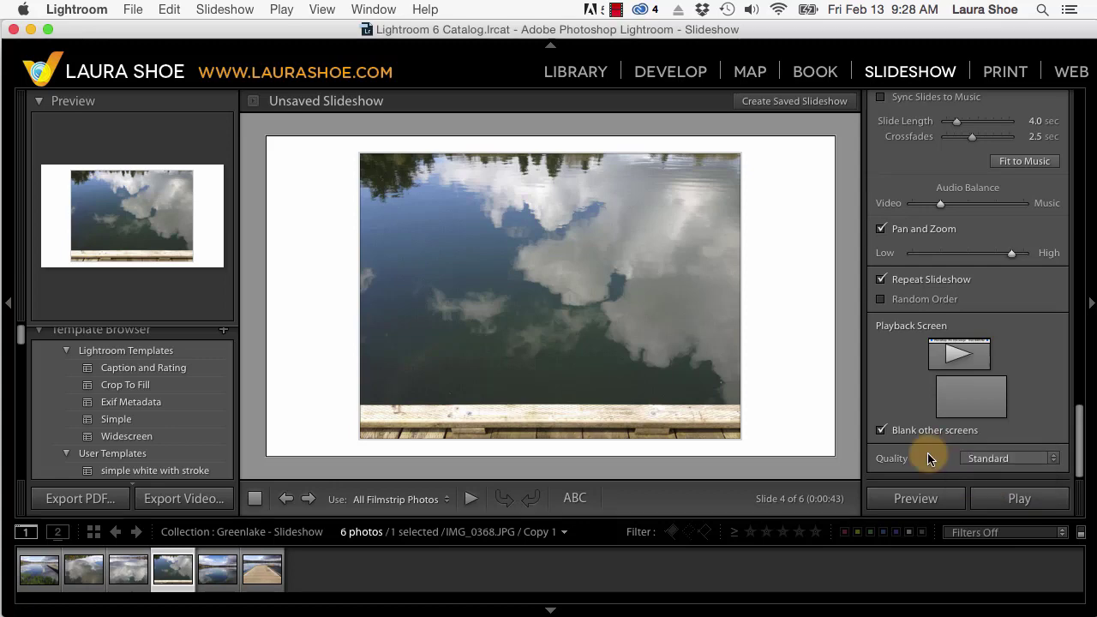